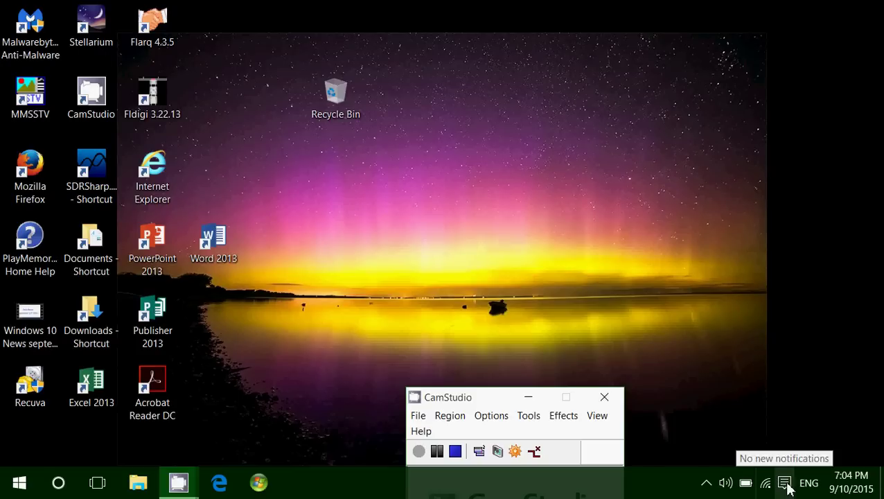
- Open Settings from Action Center and go to the System category
click(786, 487)
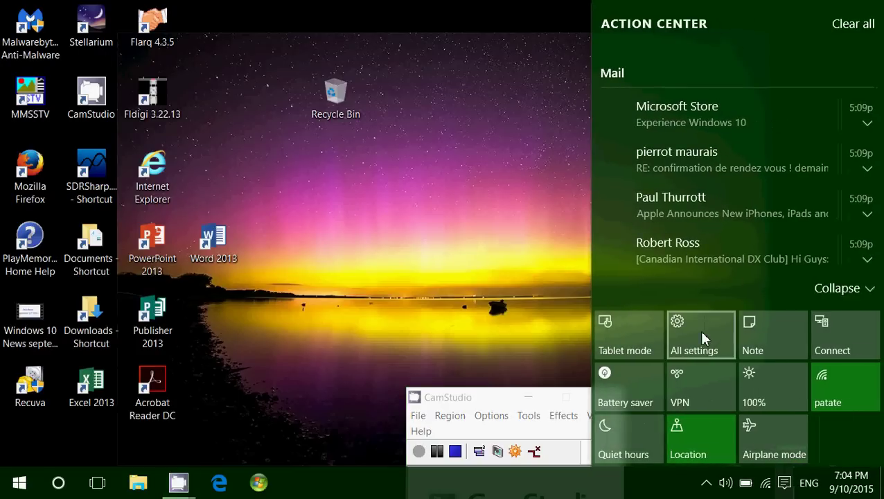
click(707, 349)
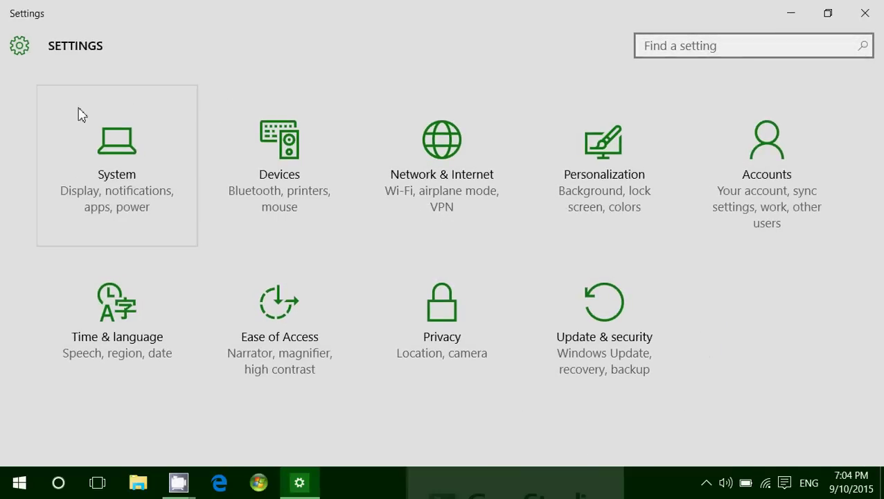
click(99, 176)
scroll(98, 177, down, 2)
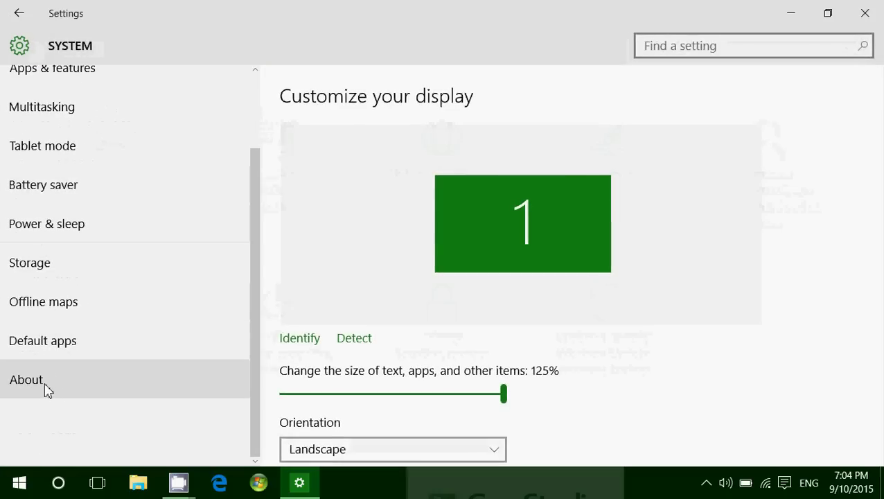
- View the About specs (Core i5-3210M, 8.00 GB RAM, 64-bit), then restore CamStudio
click(45, 387)
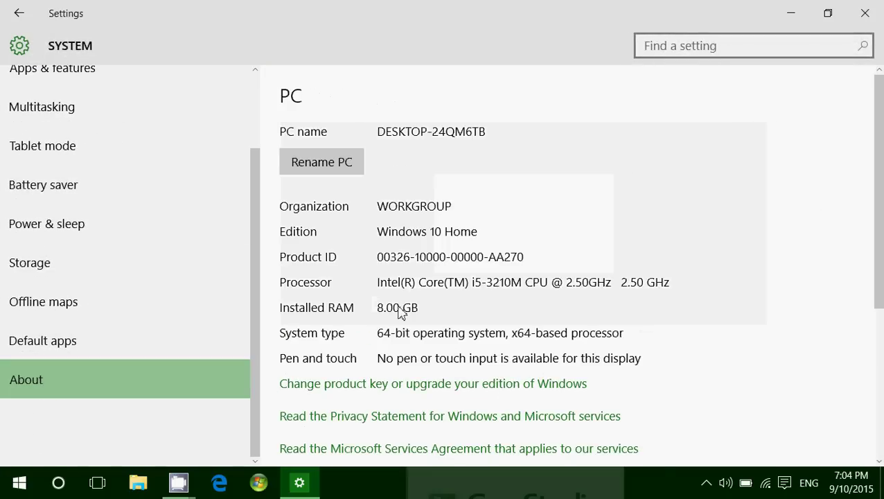
scroll(399, 311, down, 3)
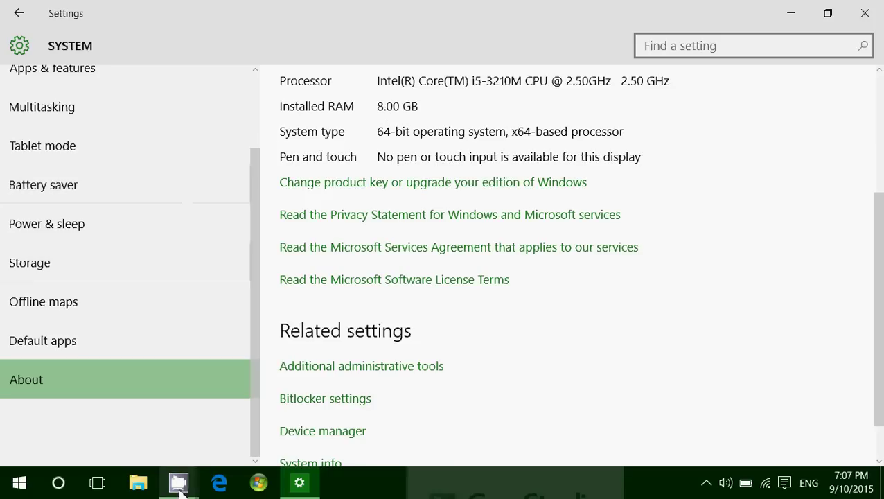
mouse_move(179, 483)
click(119, 443)
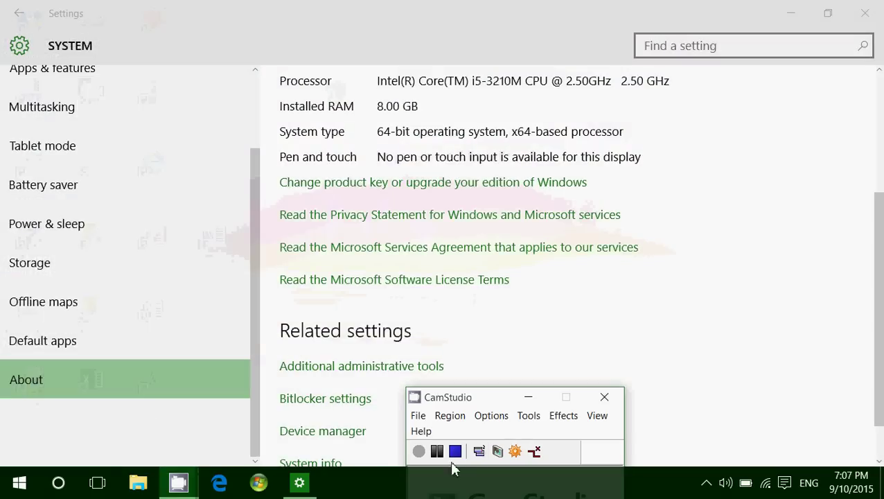